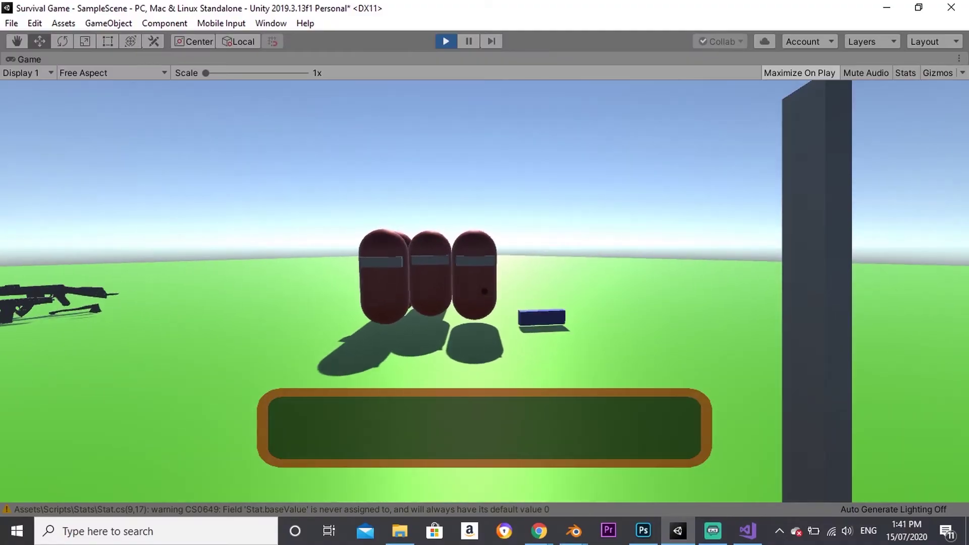
# Step: Search Google for 'can you move' from the Chrome address bar
pyautogui.press('w')
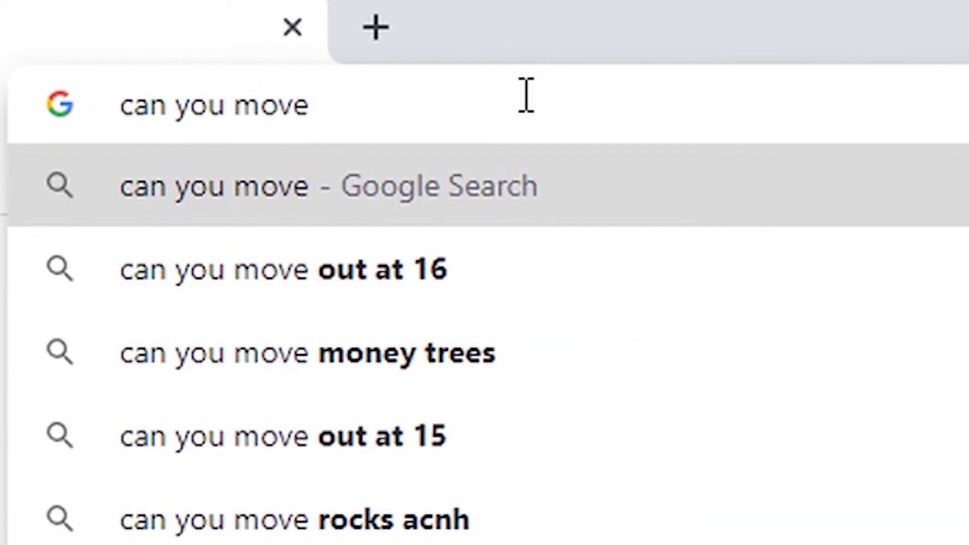
pyautogui.press('Return')
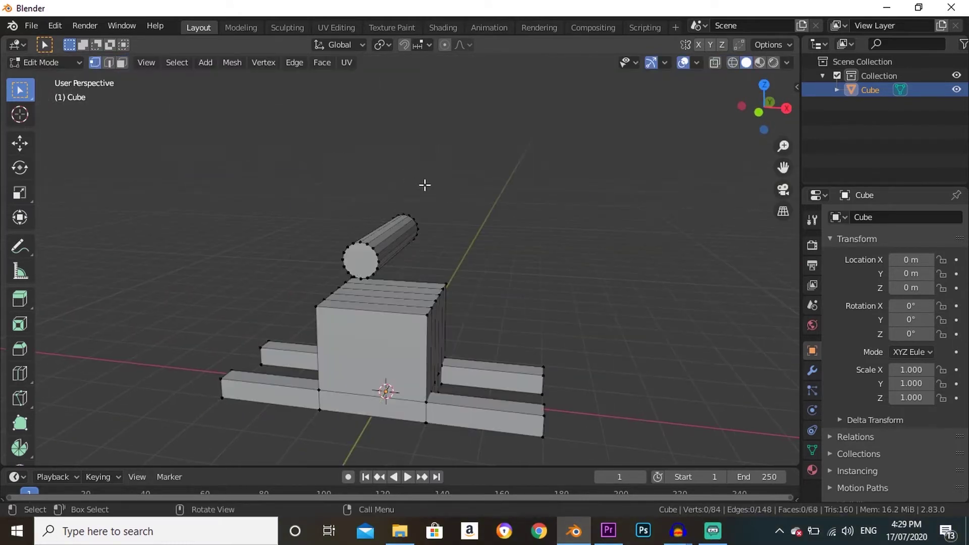
# Step: Select the cannon barrel and lower it 0.7 m along Z onto the body
pyautogui.moveTo(425, 185)
pyautogui.mouseDown(button='middle')
pyautogui.moveTo(482, 185)
pyautogui.moveTo(328, 151)
pyautogui.moveTo(426, 216)
pyautogui.mouseUp(button='middle')
pyautogui.press('l')
pyautogui.press('KP_1')
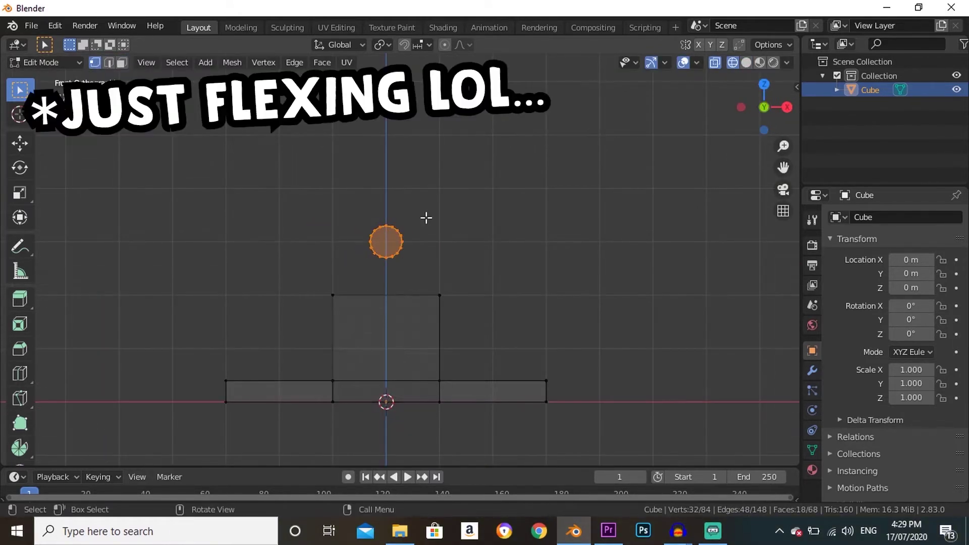
pyautogui.press('KP_3')
pyautogui.scroll(2, 404, 201)
pyautogui.press('g')
pyautogui.press('z')
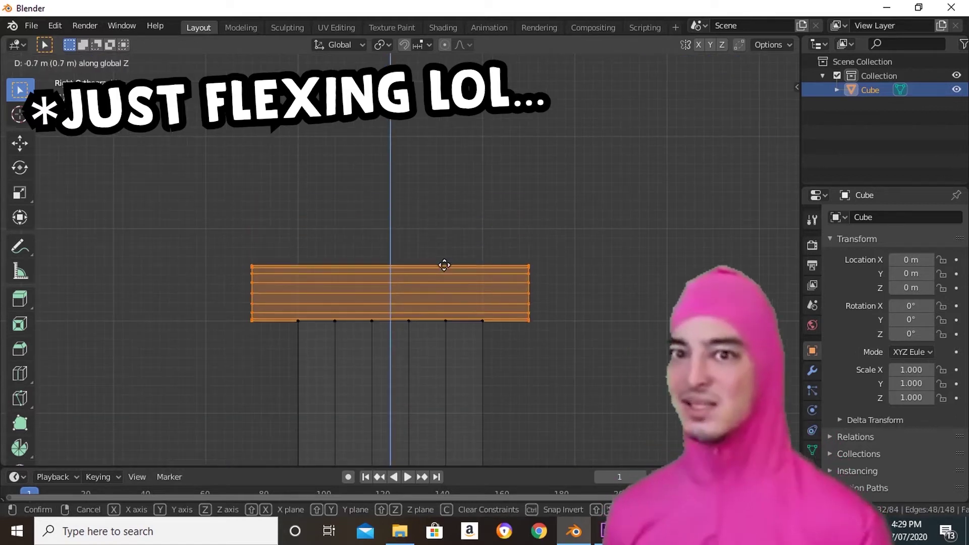
pyautogui.click(444, 263)
# Step: Shift the cannon's top section one grid step sideways along Y
pyautogui.press('g')
pyautogui.click(488, 257)
pyautogui.press('g')
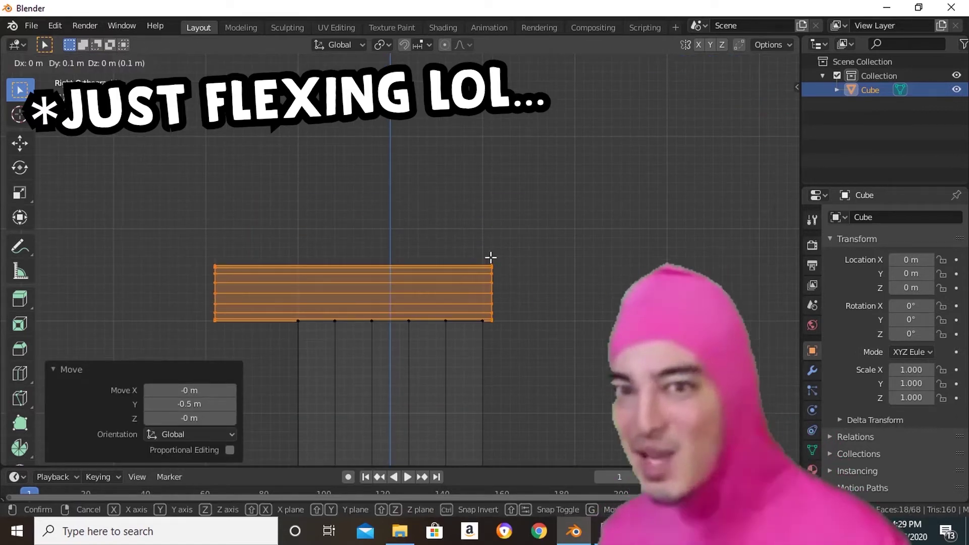
pyautogui.click(489, 258)
pyautogui.hotkey('alt', 'a')
# Step: Lower the selected rail-leg tips by exactly 0.2 m along Z
pyautogui.moveTo(492, 250); pyautogui.dragTo(558, 313, button='middle')
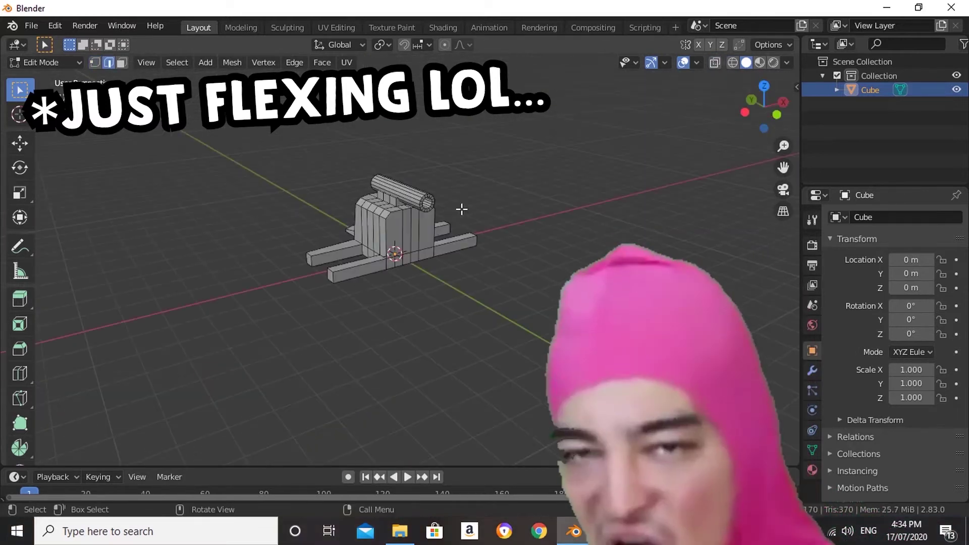
pyautogui.moveTo(462, 209); pyautogui.dragTo(418, 263, button='middle')
pyautogui.scroll(3, 423, 259)
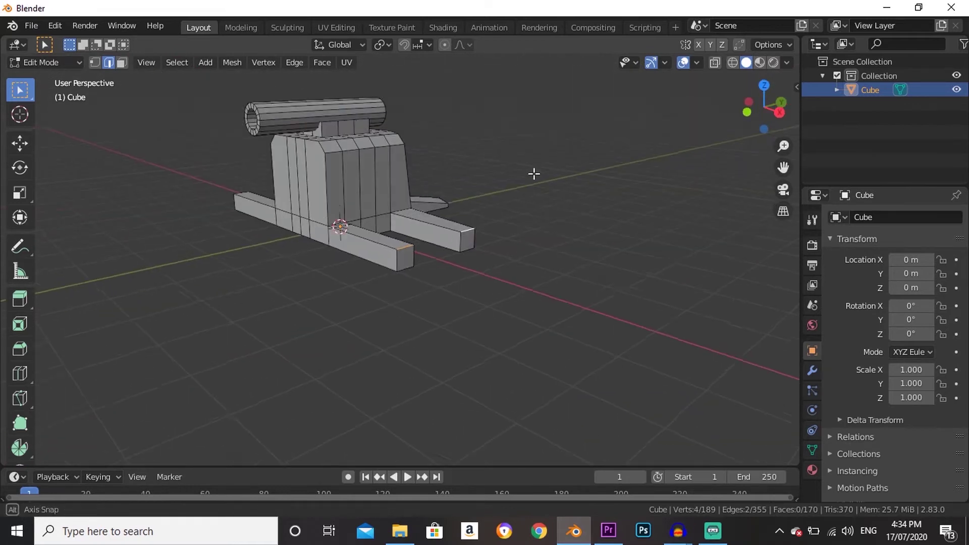
pyautogui.moveTo(534, 173); pyautogui.dragTo(540, 174, button='middle')
pyautogui.press('g')
pyautogui.press('z')
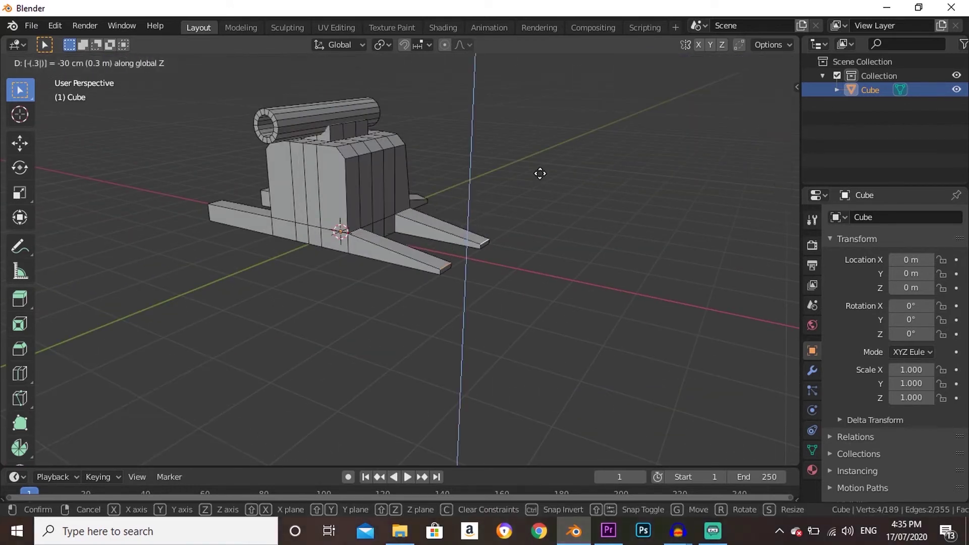
pyautogui.press('Return')
pyautogui.hotkey('ctrl', 'z')
pyautogui.write('gz-.2')
pyautogui.press('Return')
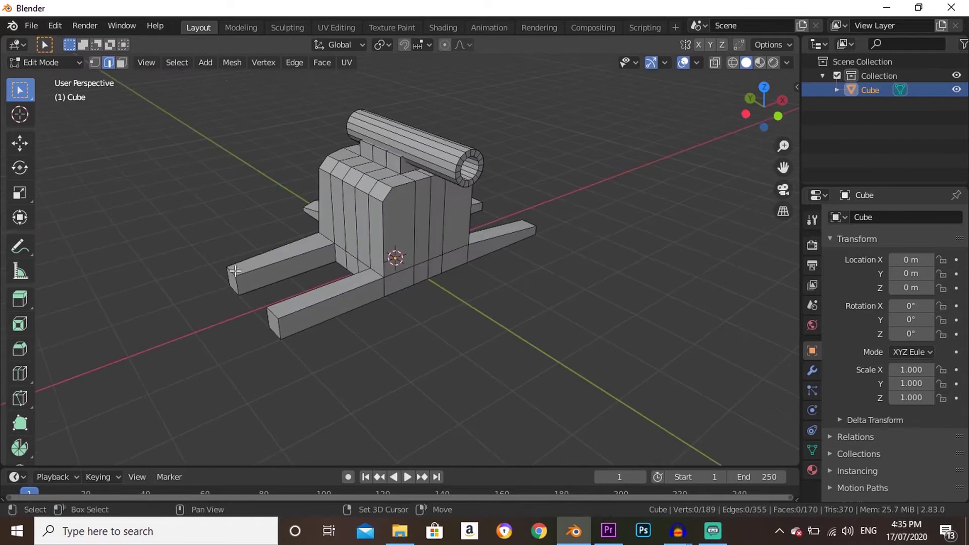
# Step: Move the selected rail edge and add a second edge loop to the selection
pyautogui.press('g')
pyautogui.click(303, 303)
pyautogui.moveTo(303, 303); pyautogui.dragTo(505, 223, button='middle')
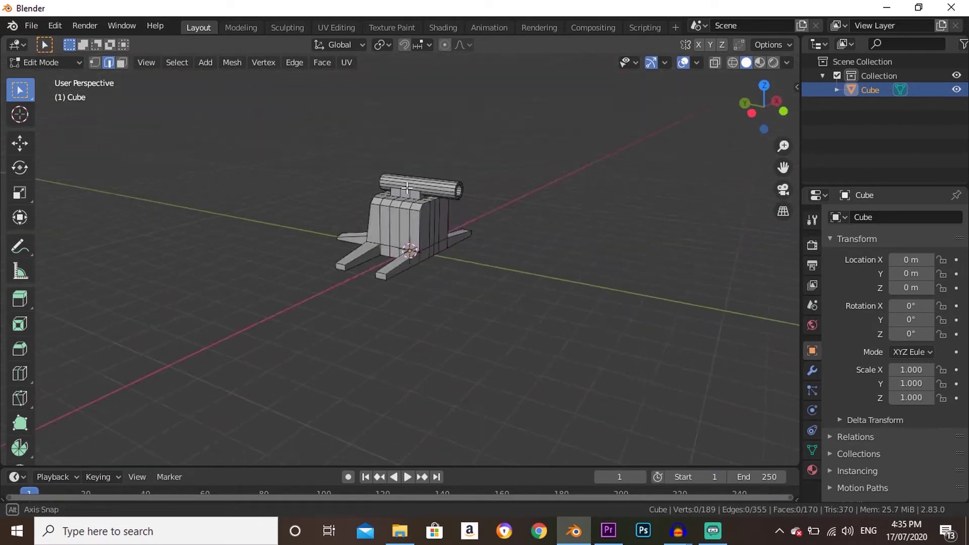
pyautogui.scroll(5, 388, 226)
pyautogui.moveTo(388, 226); pyautogui.dragTo(374, 234, button='middle')
pyautogui.keyDown('alt'); pyautogui.keyDown('shift'); pyautogui.click(348, 202); pyautogui.keyUp('shift'); pyautogui.keyUp('alt')
pyautogui.moveTo(348, 202); pyautogui.dragTo(454, 138, button='middle')
# Step: Scale the selected loops, then extrude two arm faces 2 m from the icosphere
pyautogui.press('s')
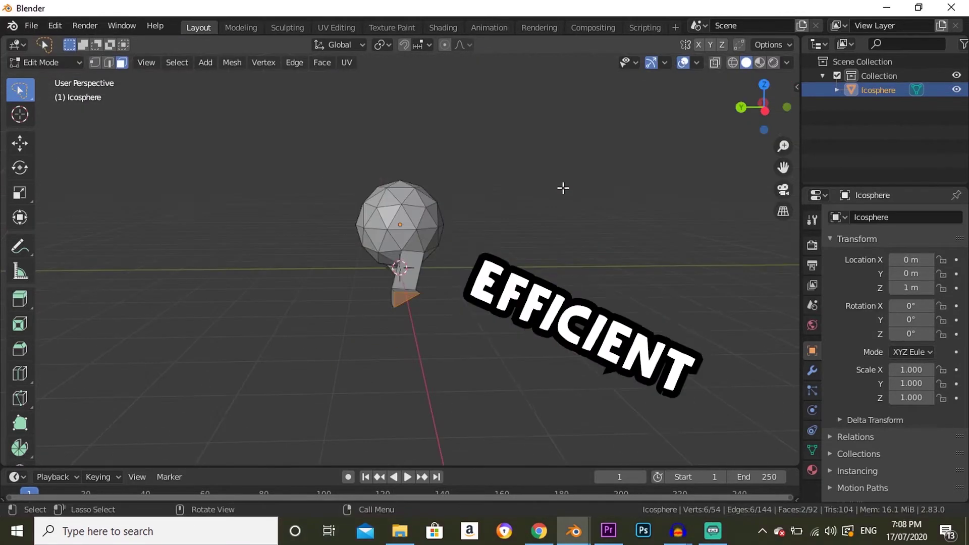
pyautogui.click(405, 233)
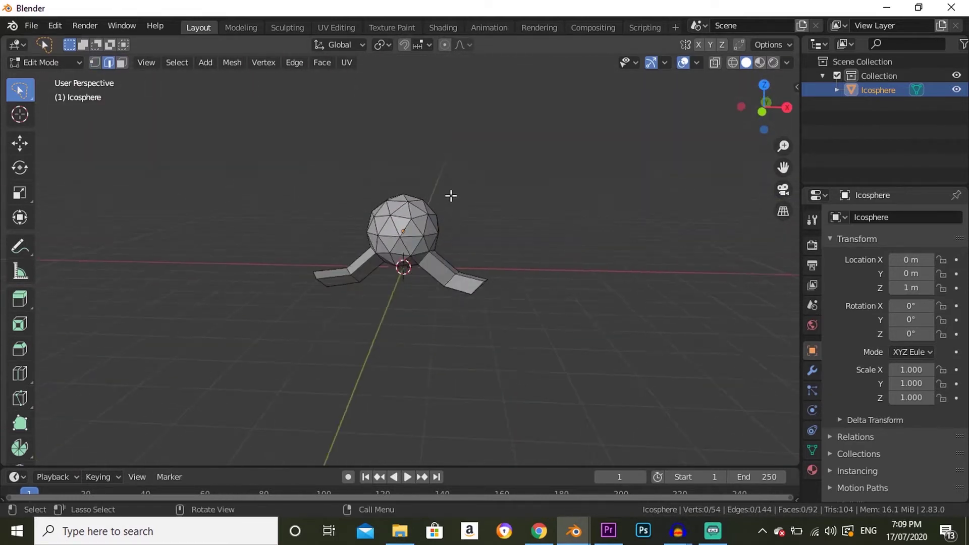
pyautogui.moveTo(385, 135); pyautogui.dragTo(394, 151, button='middle')
pyautogui.press('KP_1')
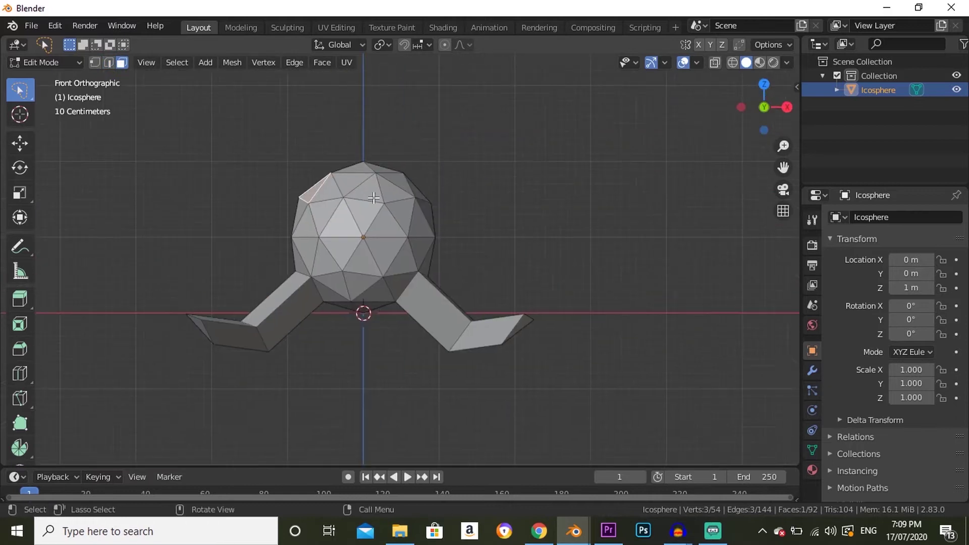
pyautogui.click(323, 186)
pyautogui.write('e2')
pyautogui.press('Return')
pyautogui.click(398, 172)
pyautogui.press('e')
pyautogui.press('2')
pyautogui.press('Return')
# Step: Add a loop cut across the arm and lower the arm tips vertically
pyautogui.hotkey('ctrl', 'r')
pyautogui.click(439, 168)
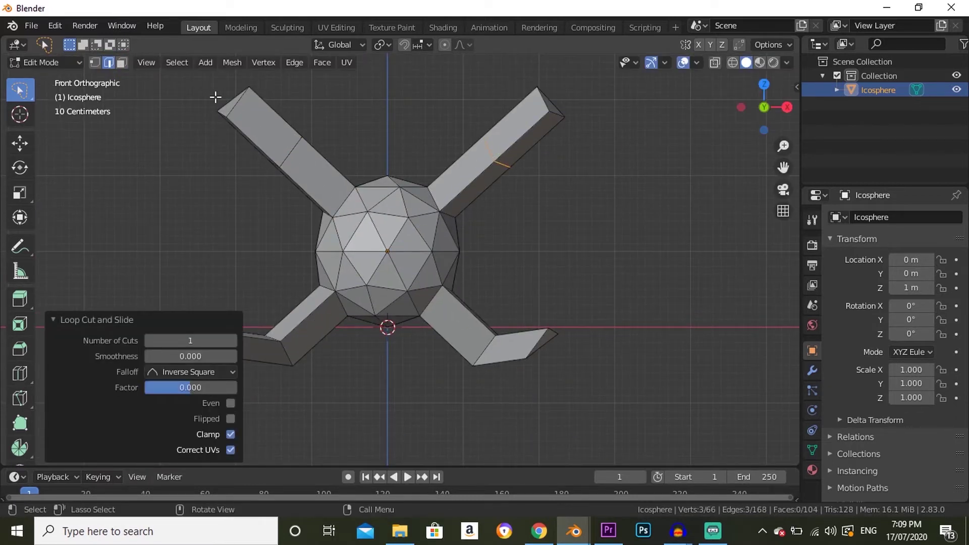
pyautogui.moveTo(217, 96); pyautogui.dragTo(172, 146, button='middle')
pyautogui.press('g')
pyautogui.press('z')
pyautogui.press('KP_1')
pyautogui.click(540, 166)
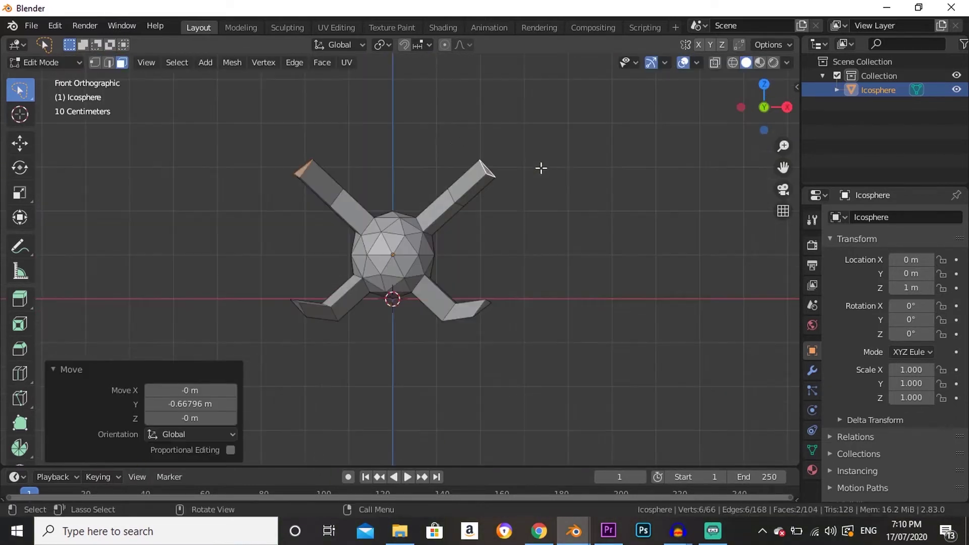
# Step: Clear the selection and reposition a selected part of the creature
pyautogui.press('g')
pyautogui.press('z')
pyautogui.press('Escape')
pyautogui.click(511, 152)
pyautogui.moveTo(511, 151); pyautogui.dragTo(468, 184, button='middle')
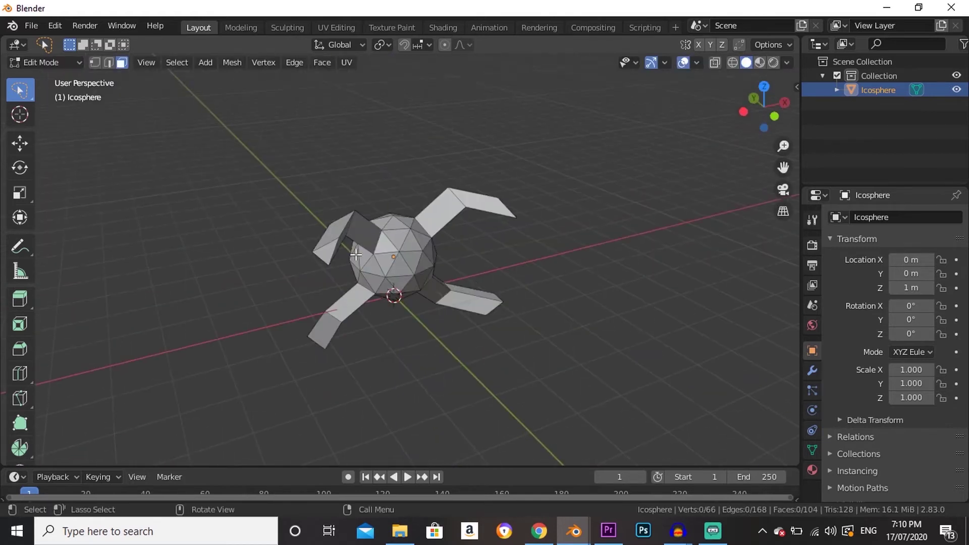
pyautogui.moveTo(356, 255); pyautogui.dragTo(555, 160, button='middle')
pyautogui.press('g')
pyautogui.press('x')
pyautogui.press('Escape')
pyautogui.press('g')
pyautogui.click(539, 214)
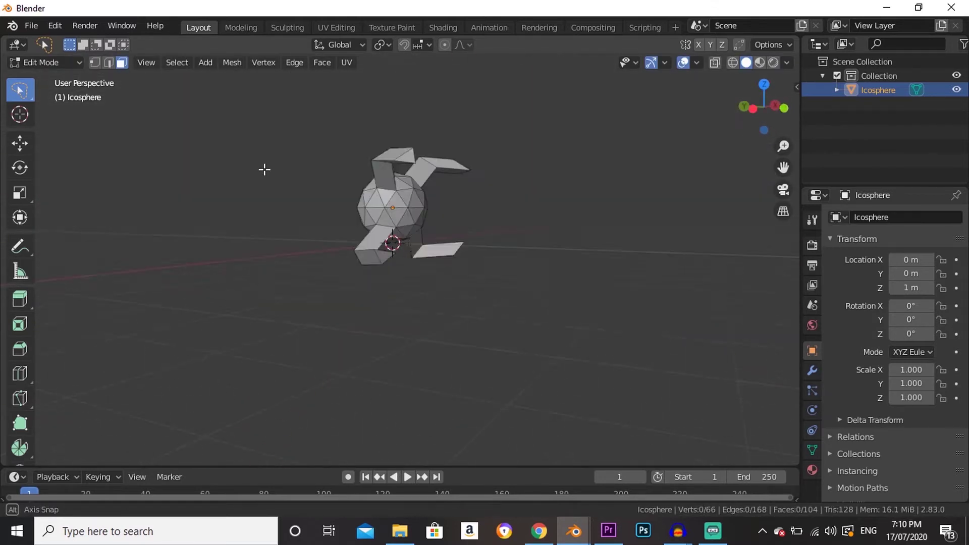
# Step: Select triangle faces on the sphere front and inset them one by one
pyautogui.scroll(5, 412, 230)
pyautogui.press('i')
pyautogui.press('Escape')
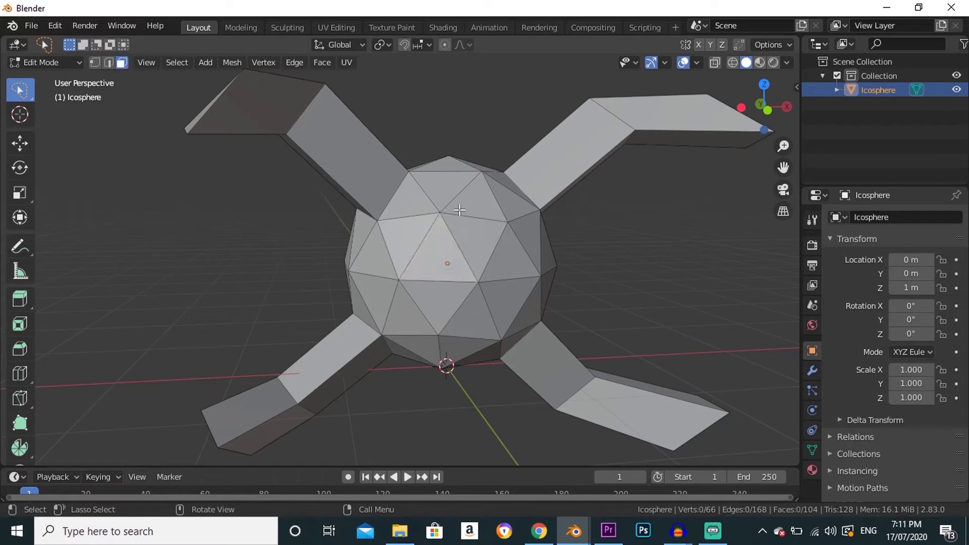
pyautogui.click(459, 210)
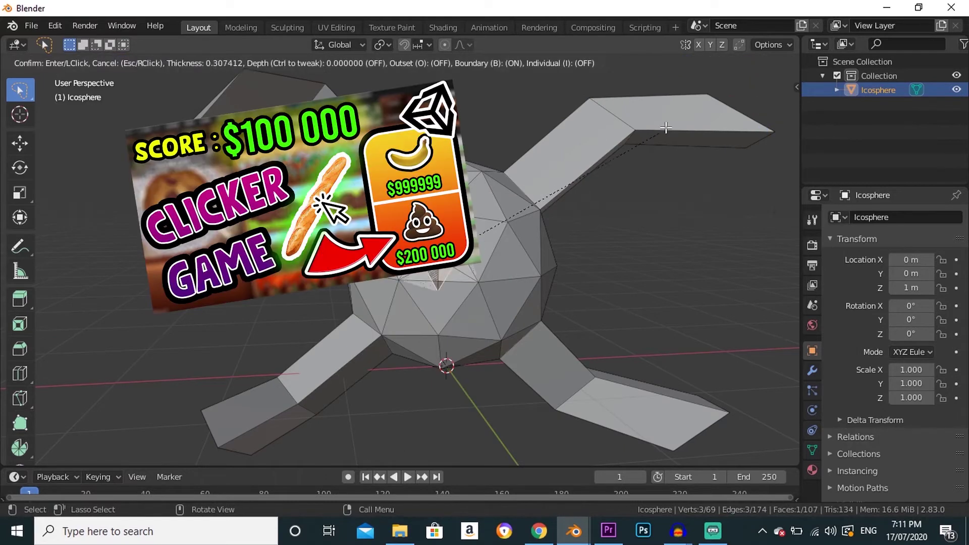
pyautogui.press('Escape')
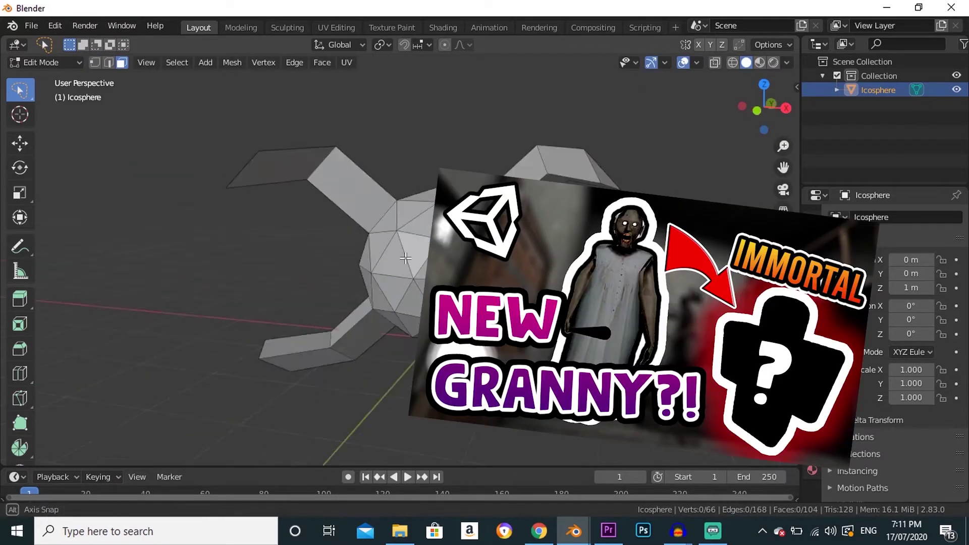
pyautogui.scroll(2, 353, 252)
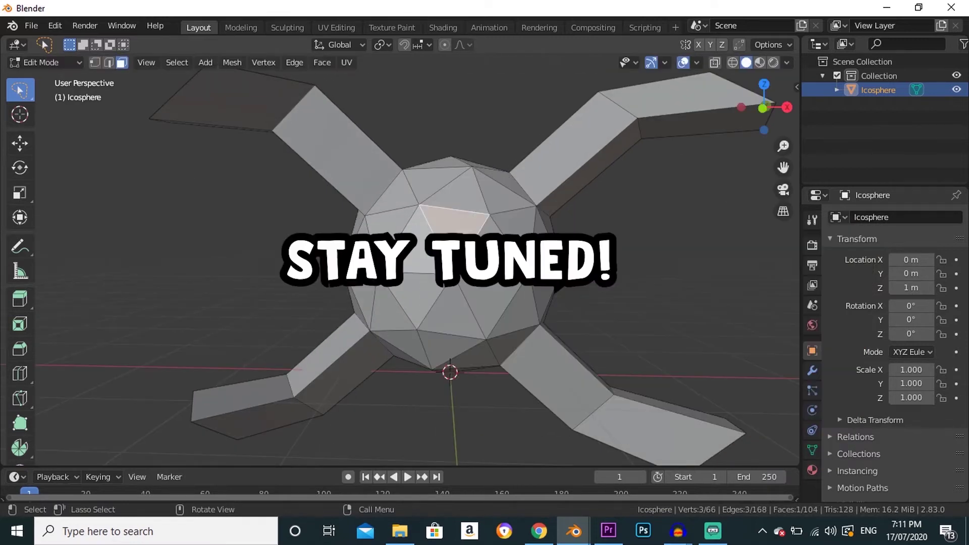
pyautogui.click(498, 256)
pyautogui.click(422, 302)
pyautogui.press('i')
pyautogui.click(476, 292)
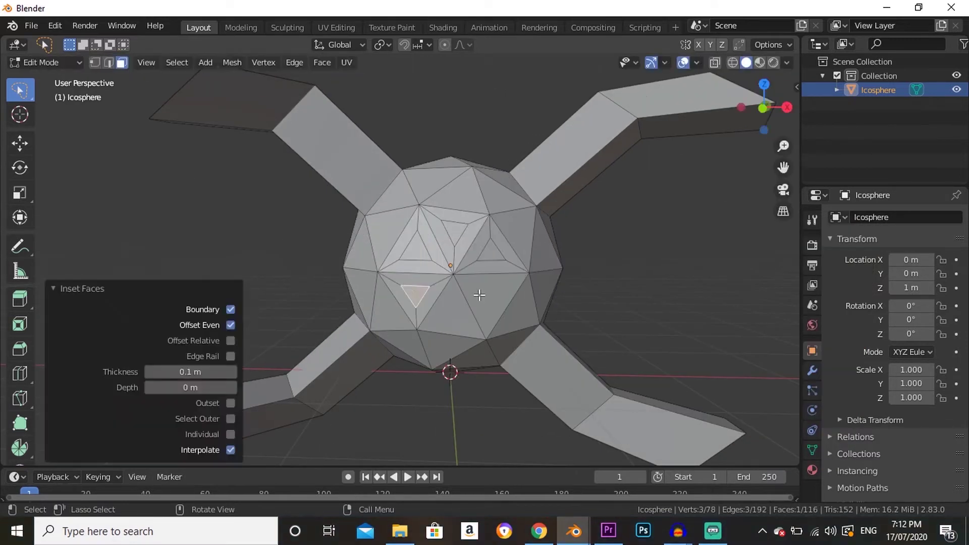
pyautogui.click(493, 297)
pyautogui.hotkey('alt', 'a')
pyautogui.moveTo(465, 280); pyautogui.dragTo(458, 277, button='middle')
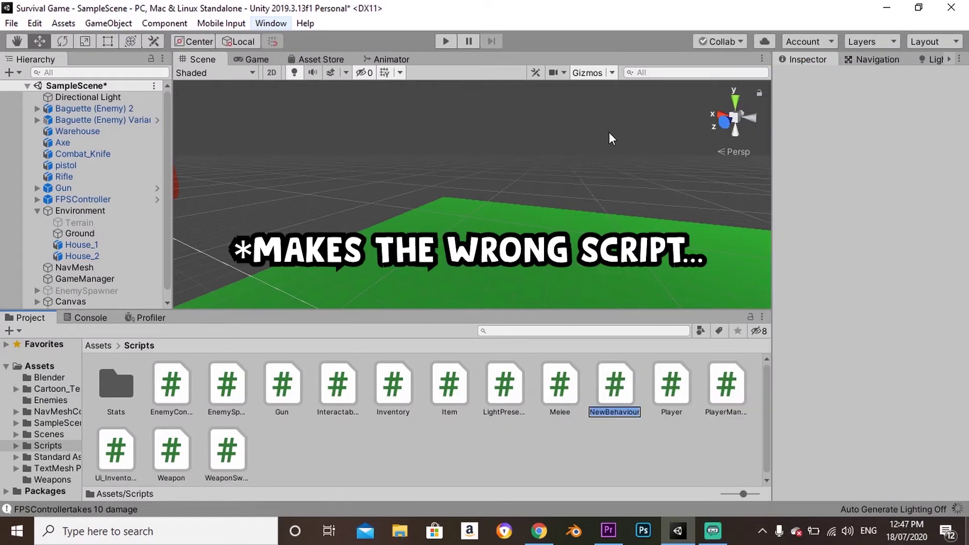
# Step: Confirm the new script's name, then delete the Scripts folder and confirm
pyautogui.click(625, 389)
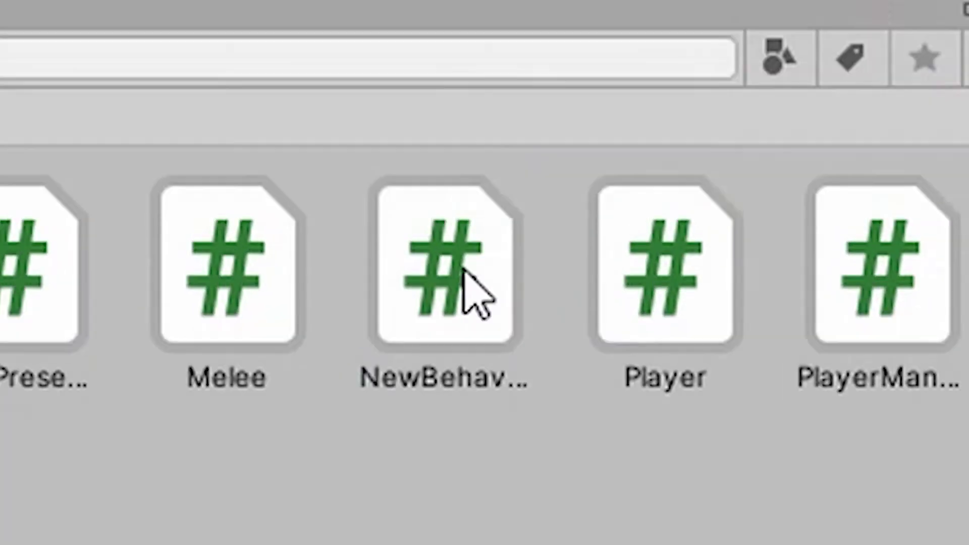
pyautogui.rightClick(353, 313)
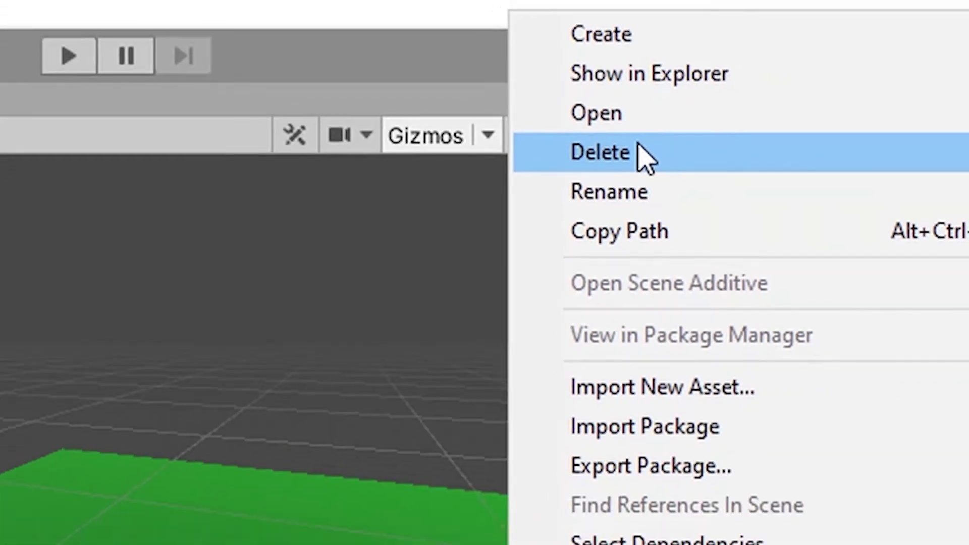
pyautogui.click(491, 165)
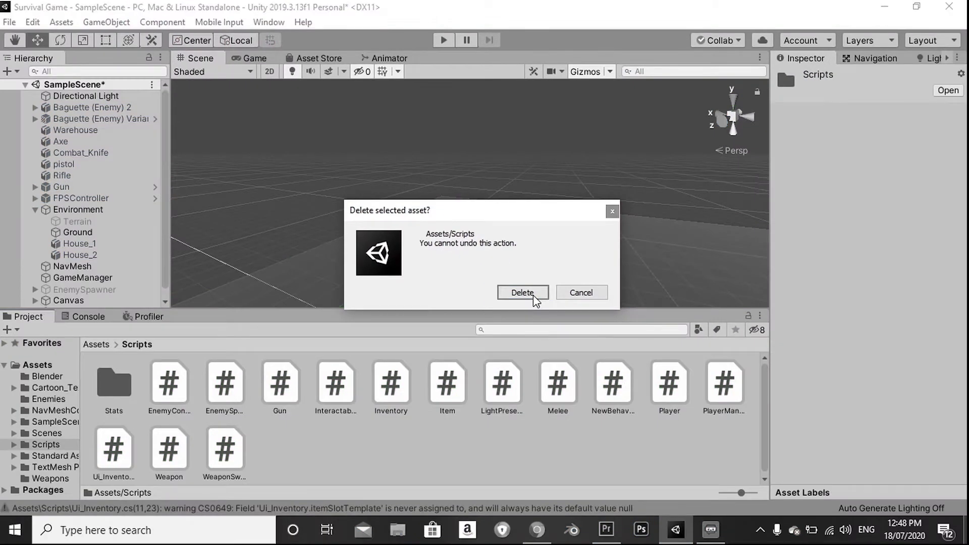
pyautogui.click(522, 293)
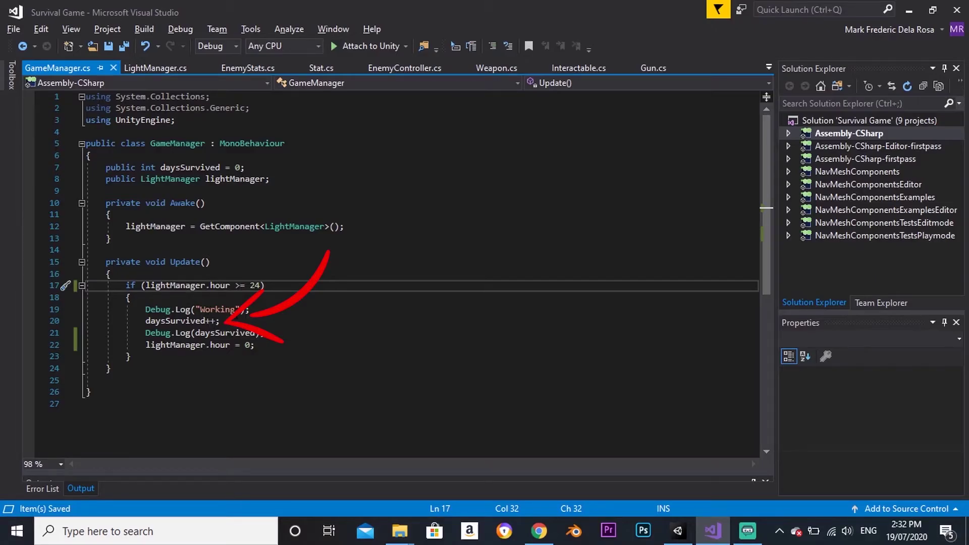
# Step: Delete the Debug.Log("Working") line in GameManager.cs and move to line 29's end
pyautogui.click(250, 309)
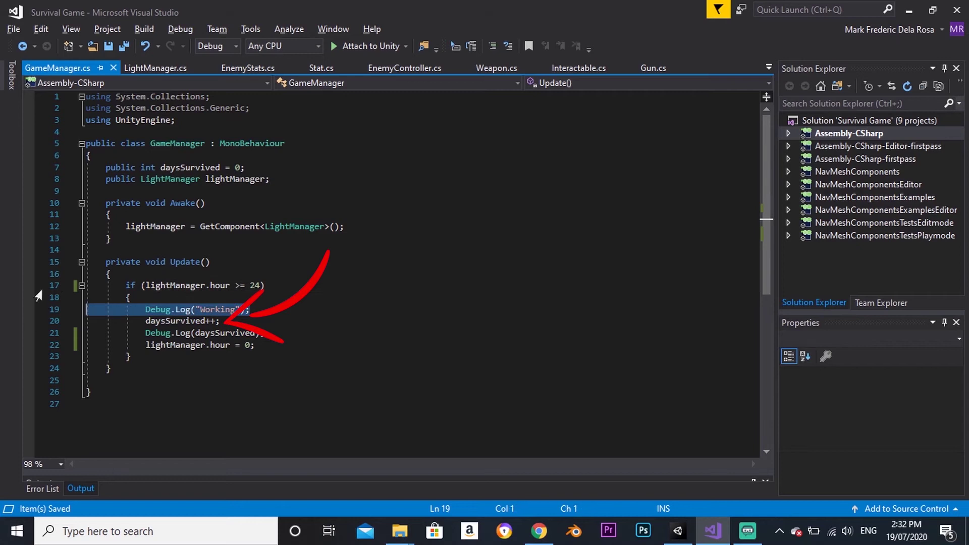
pyautogui.press('BackSpace')
pyautogui.press('BackSpace')
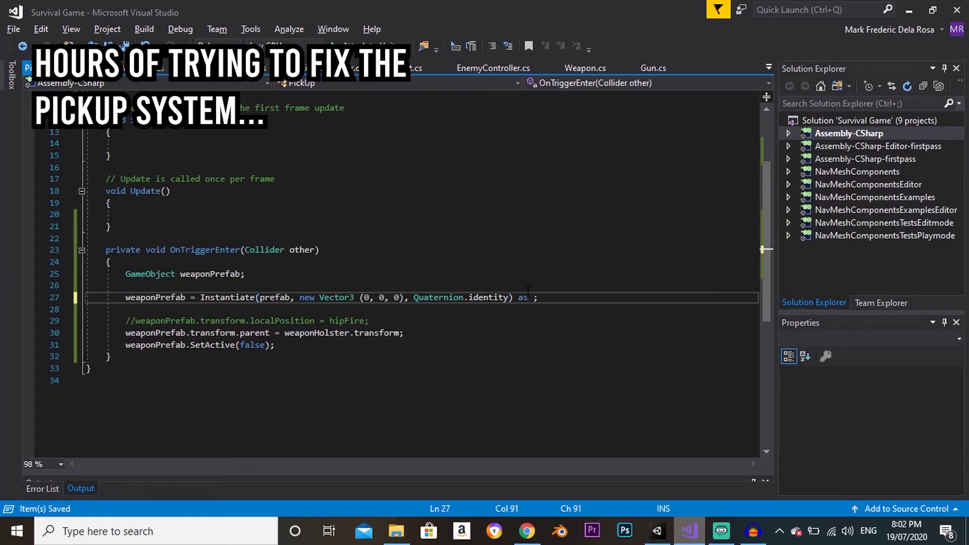
pyautogui.press('Down')
pyautogui.press('Down')
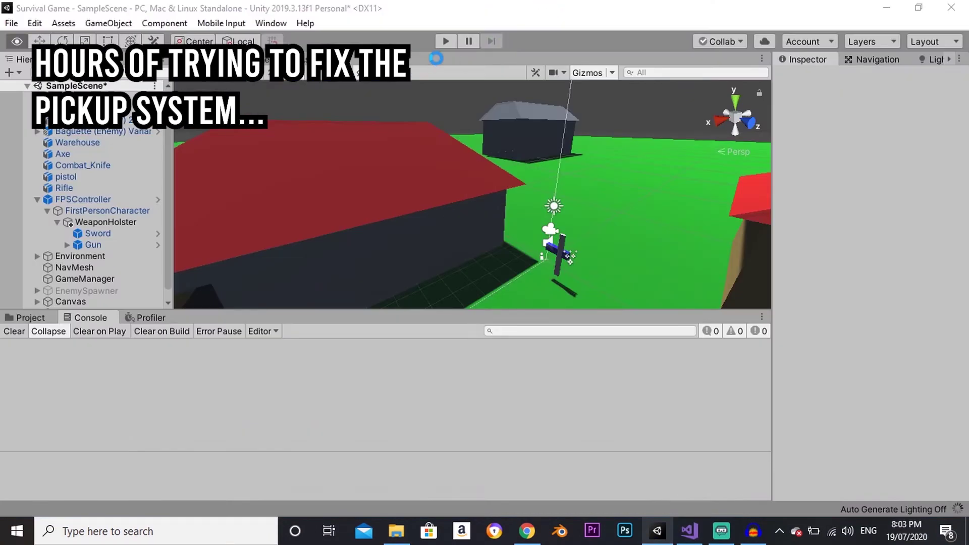
# Step: Play the scene and inspect the spawned Gun 1(Clone) under WeaponHolster
pyautogui.click(446, 41)
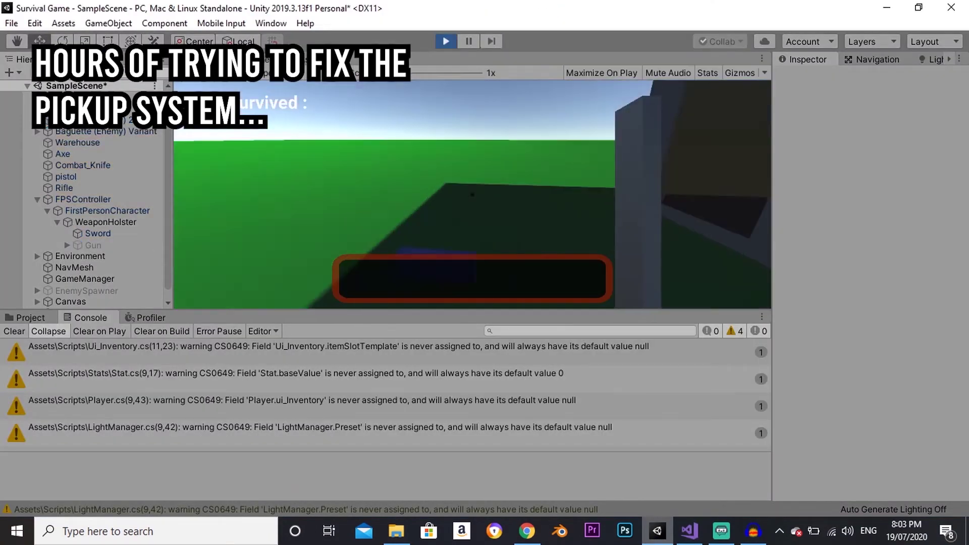
pyautogui.click(95, 246)
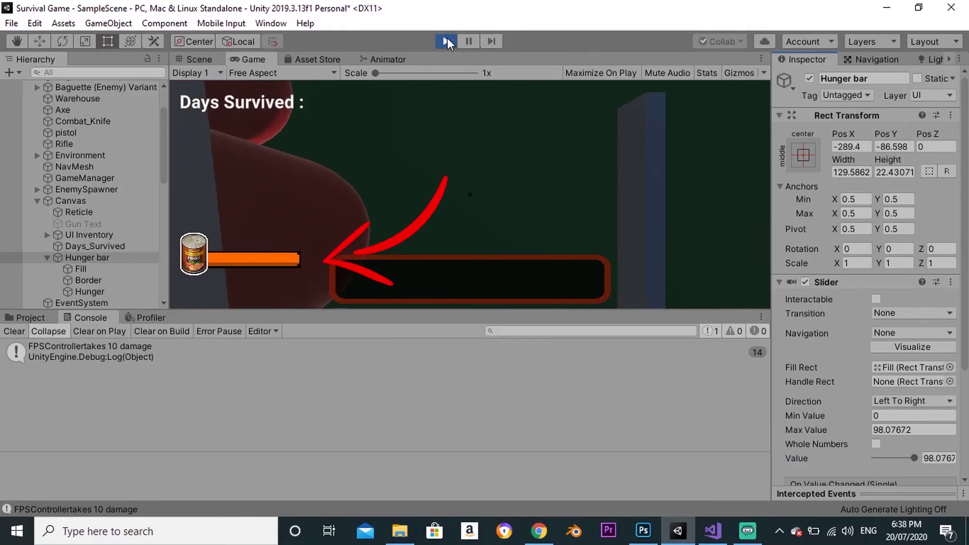
# Step: Stop Play mode and inspect the food pickup's Food (Script) hunger and thirst amounts
pyautogui.click(447, 38)
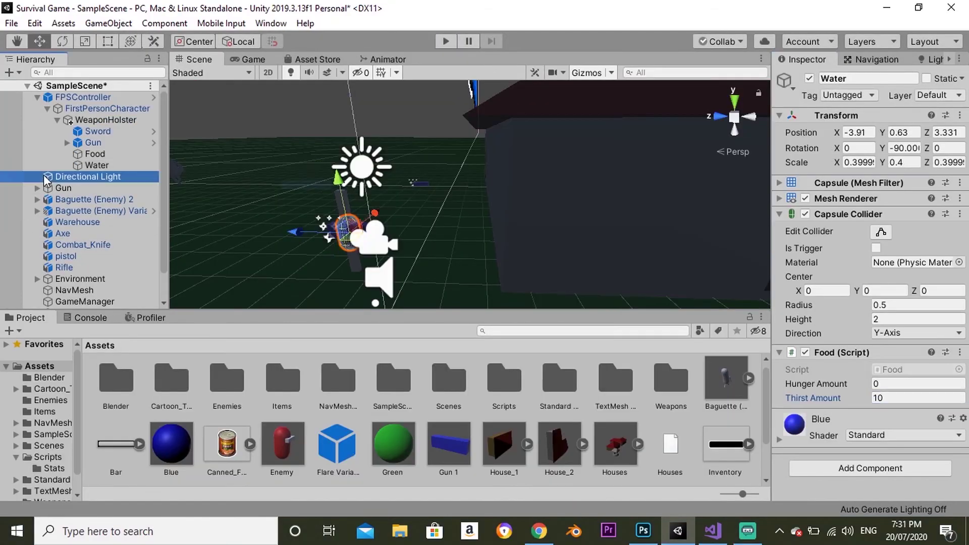
pyautogui.click(105, 162)
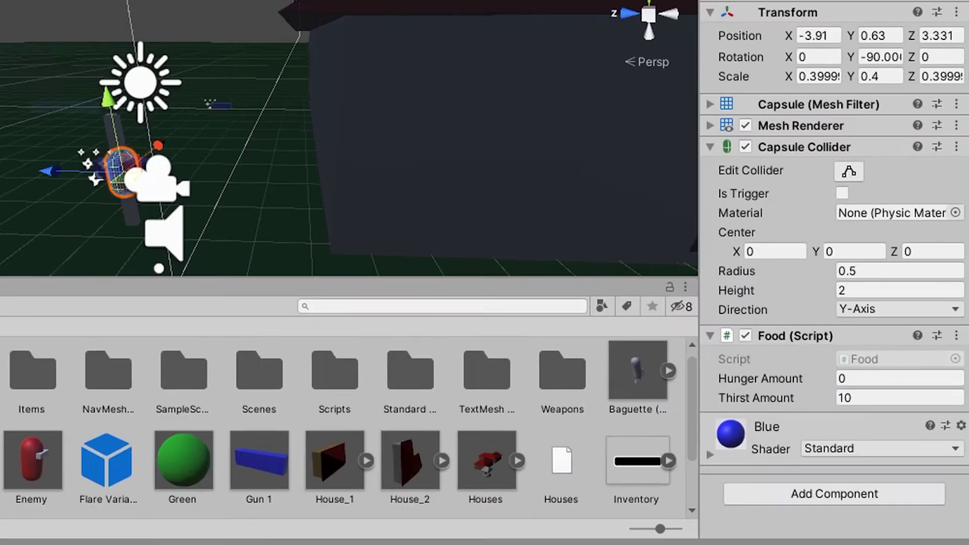